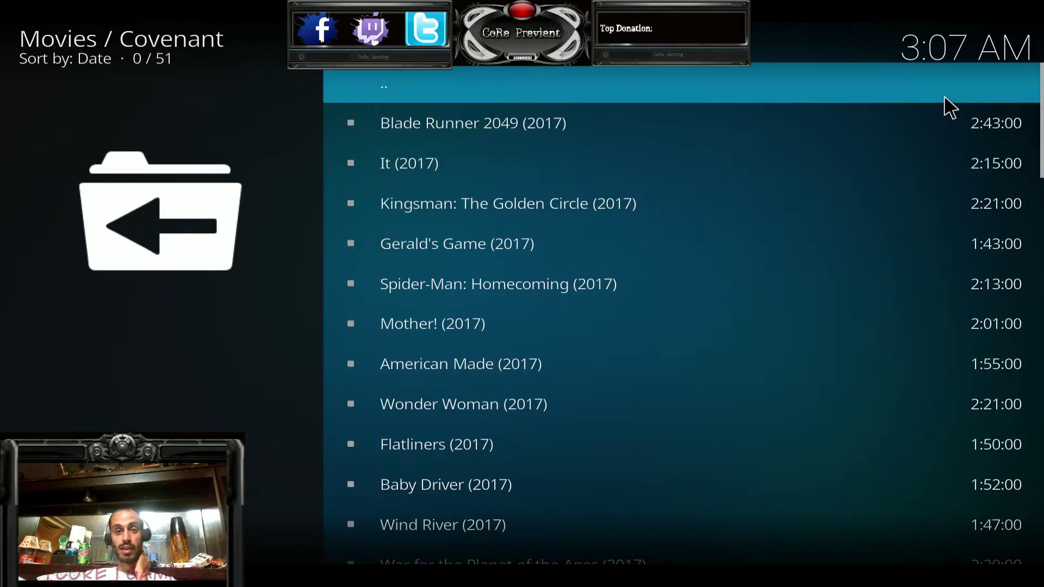
Step: Back out of Covenant's Movies submenus to its main menu, then leave for the Add-ons screen
click(943, 95)
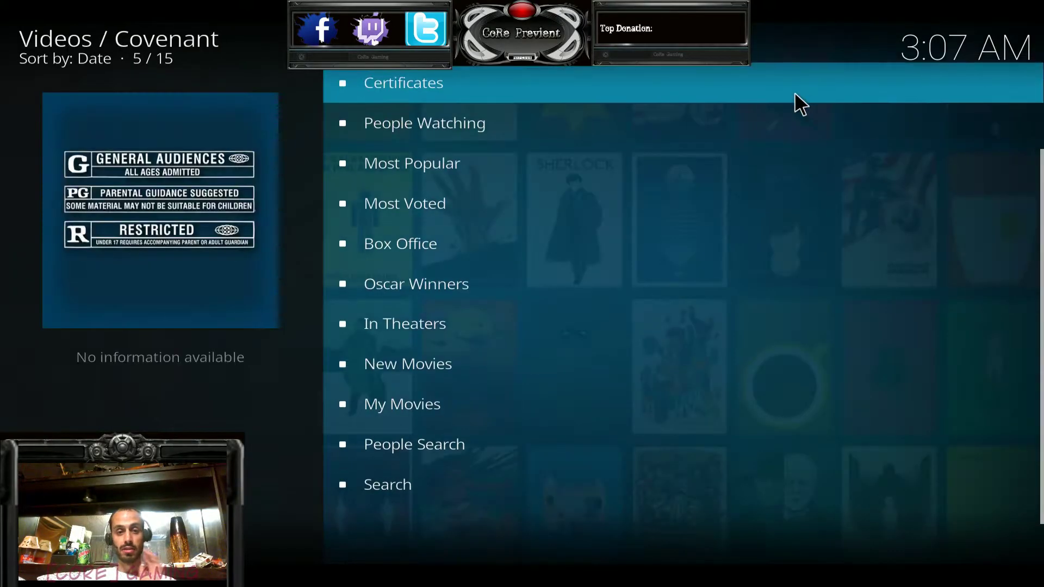
scroll(657, 326, up, 5)
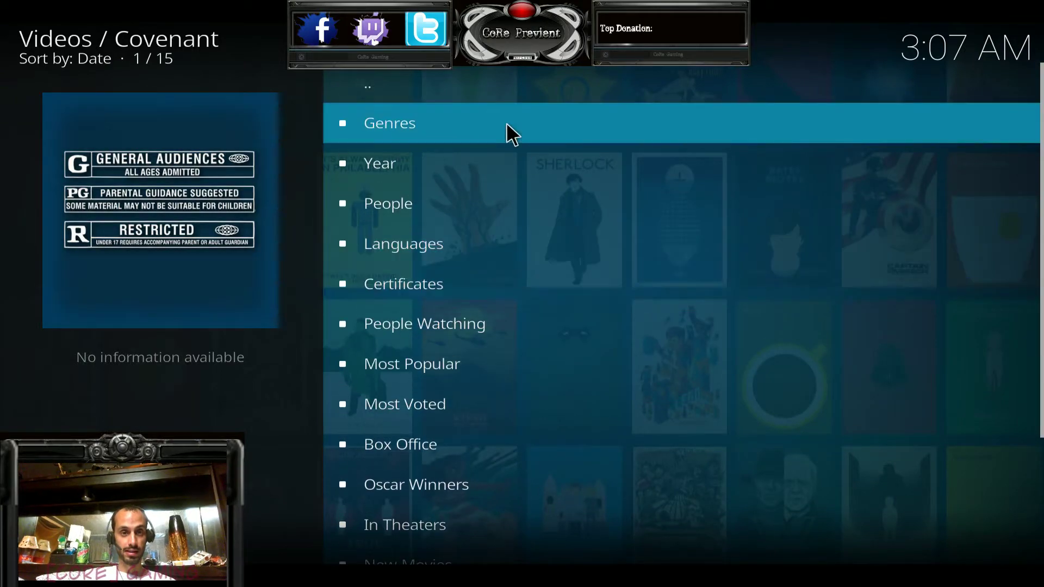
click(503, 99)
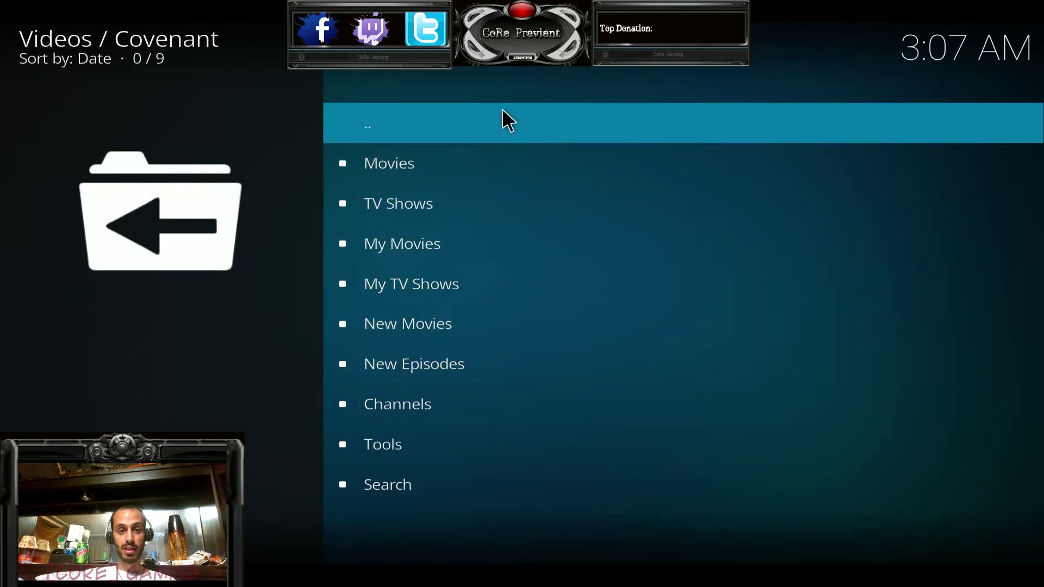
right_click(487, 174)
Step: Return from Covenant to the Kodi home menu and open System settings
click(478, 182)
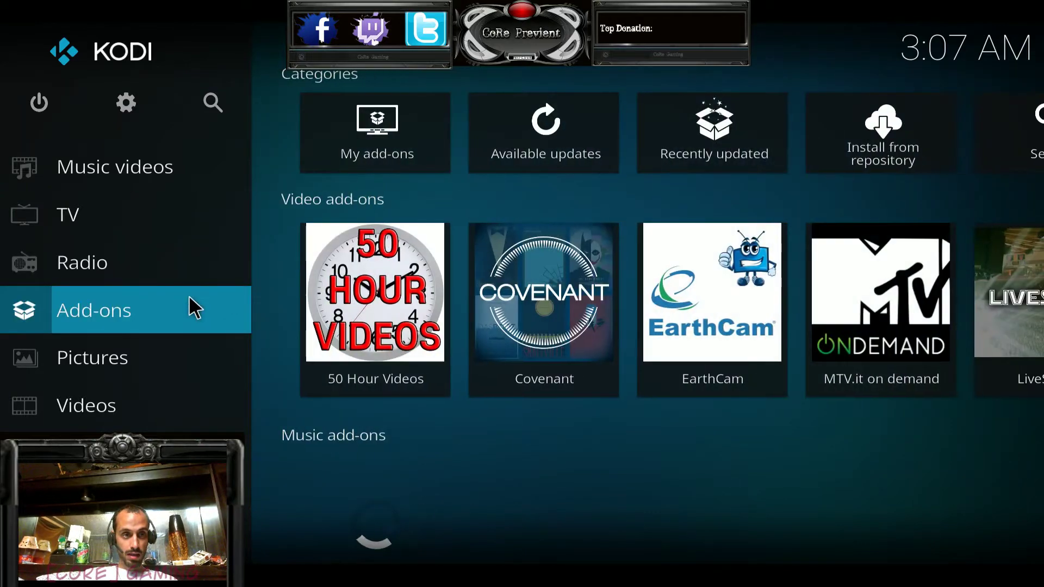
scroll(188, 295, up, 5)
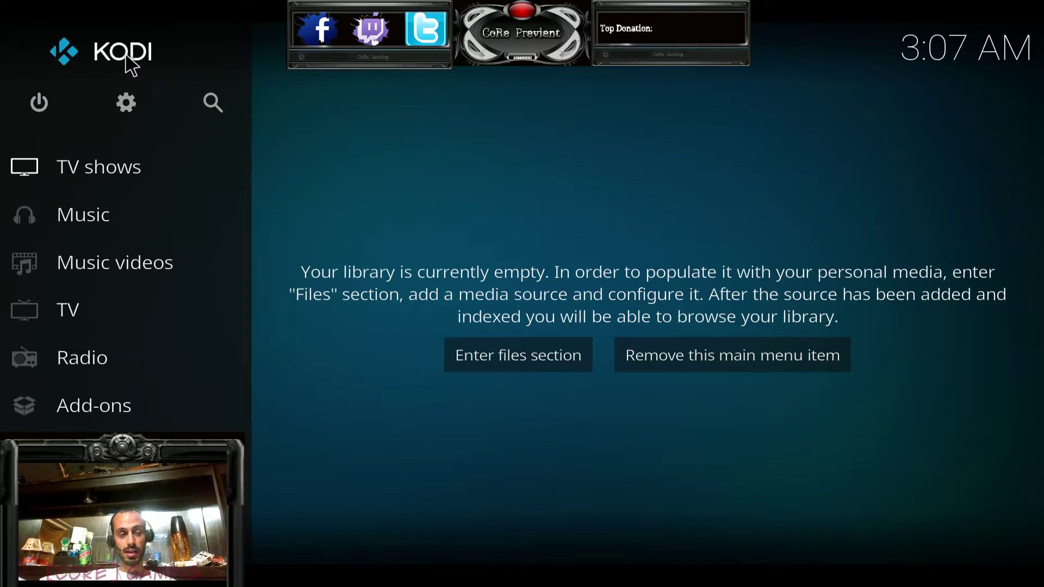
click(124, 108)
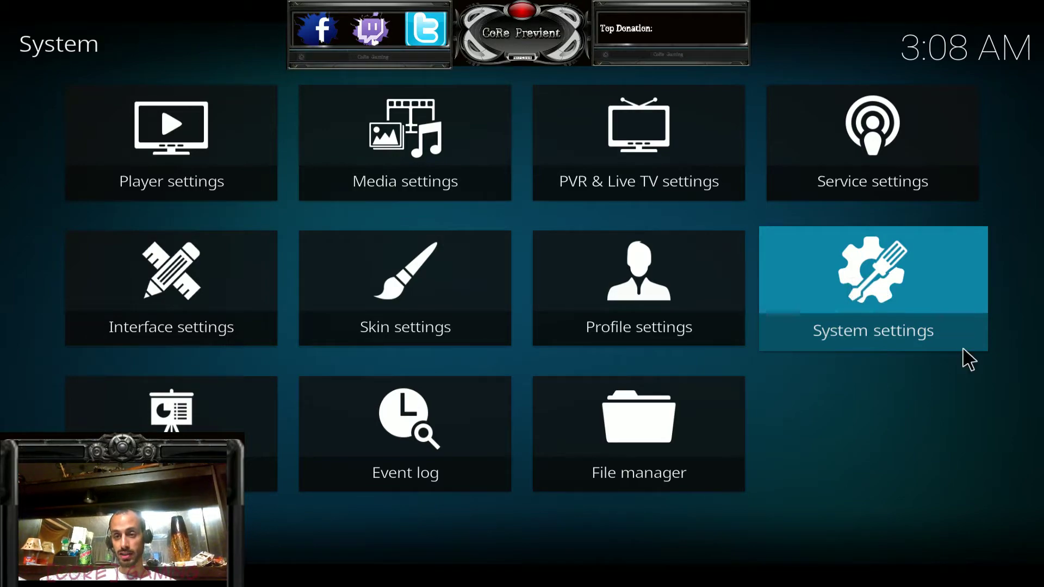
Step: Enable Unknown sources in the Add-ons settings and return to the System grid
click(865, 287)
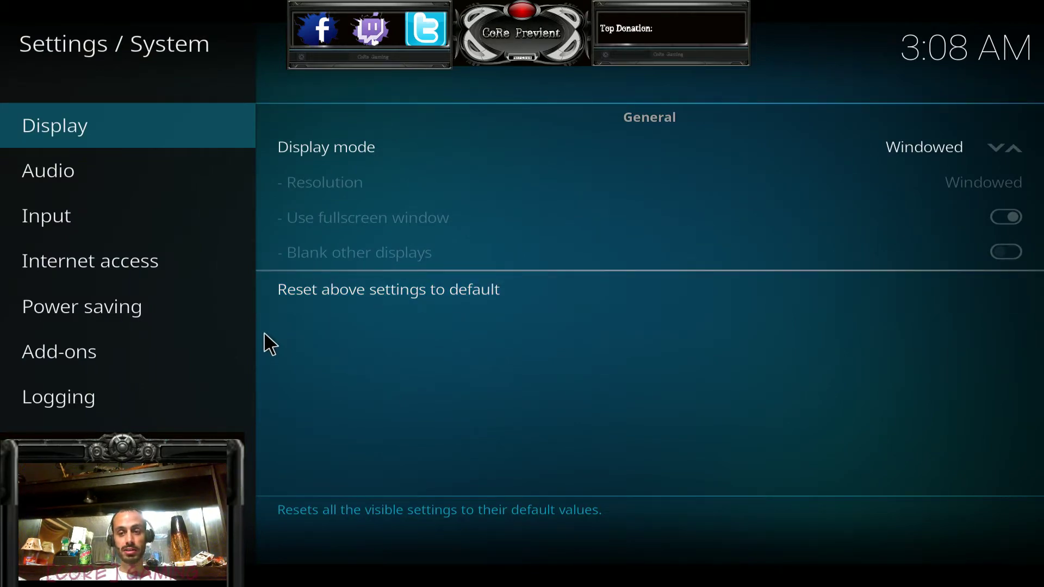
mouse_move(220, 347)
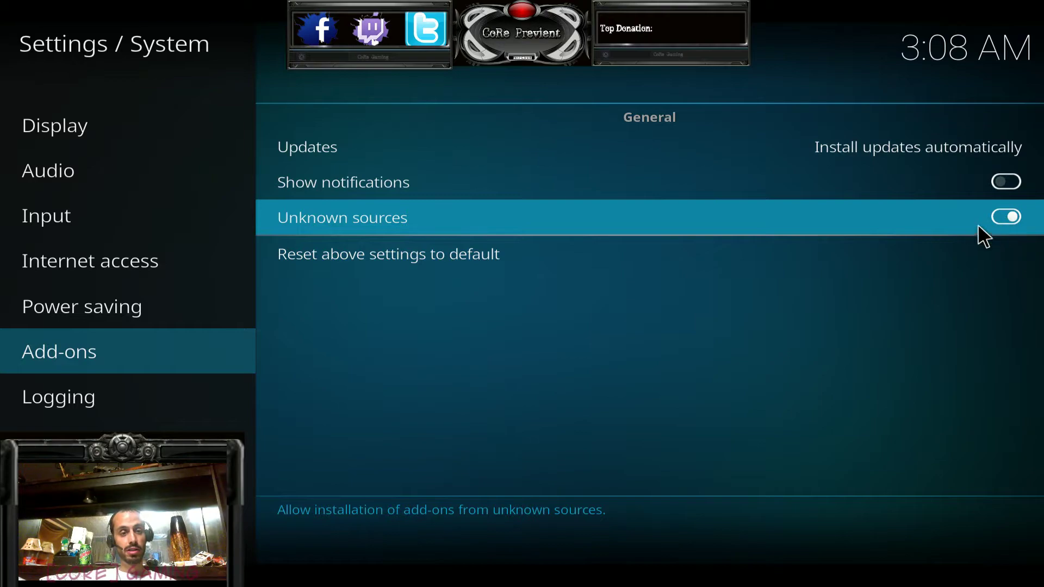
key(Escape)
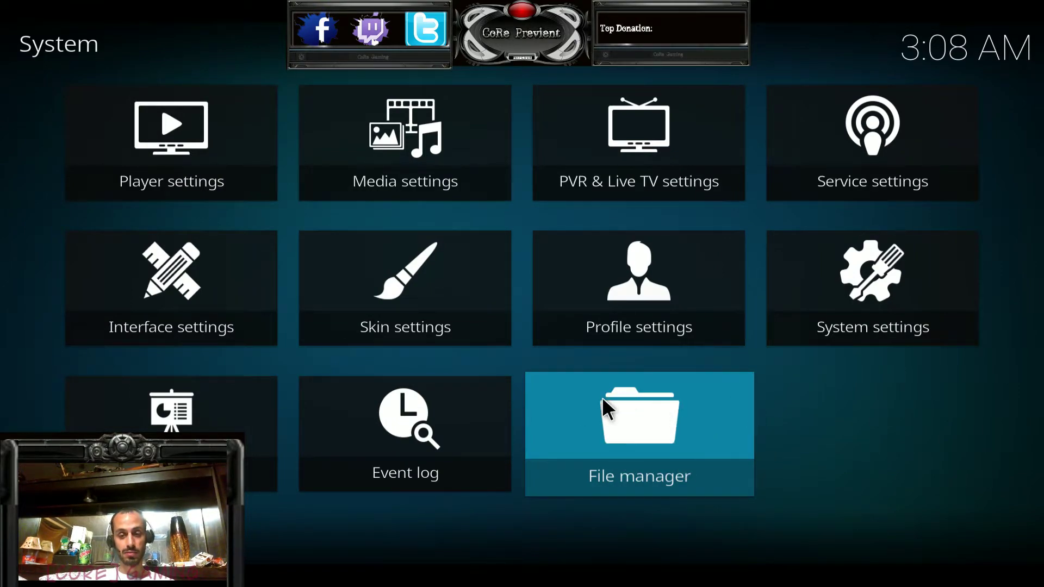
Step: Open the File manager and begin adding a new file source
click(651, 433)
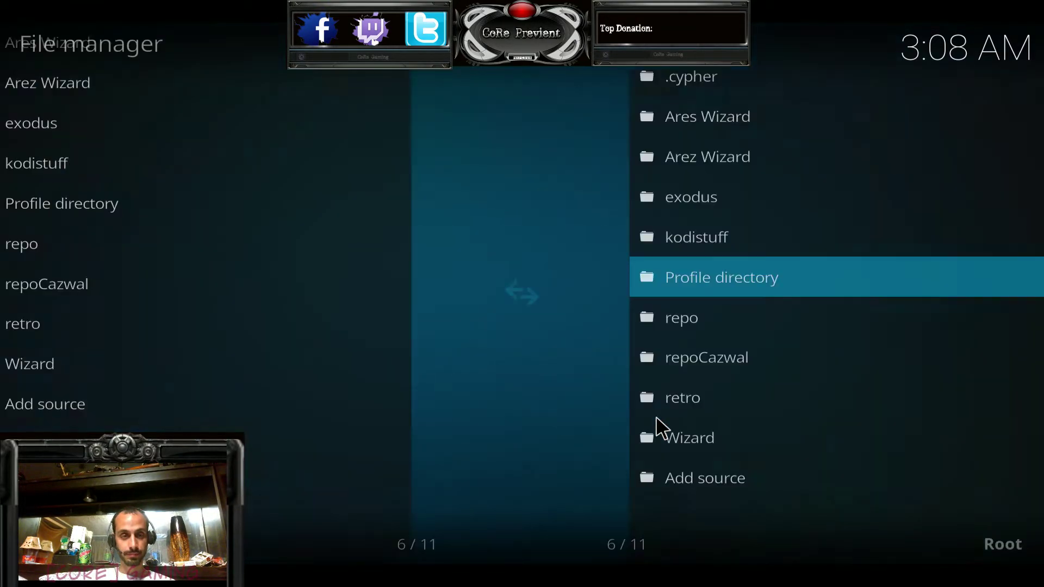
scroll(656, 418, down, 2)
scroll(337, 340, down, 5)
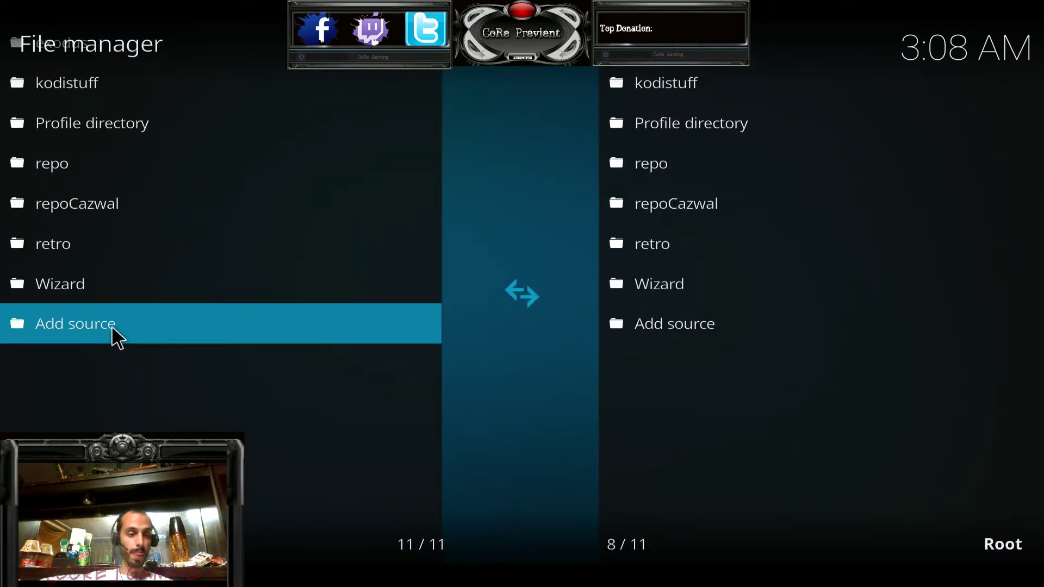
click(111, 323)
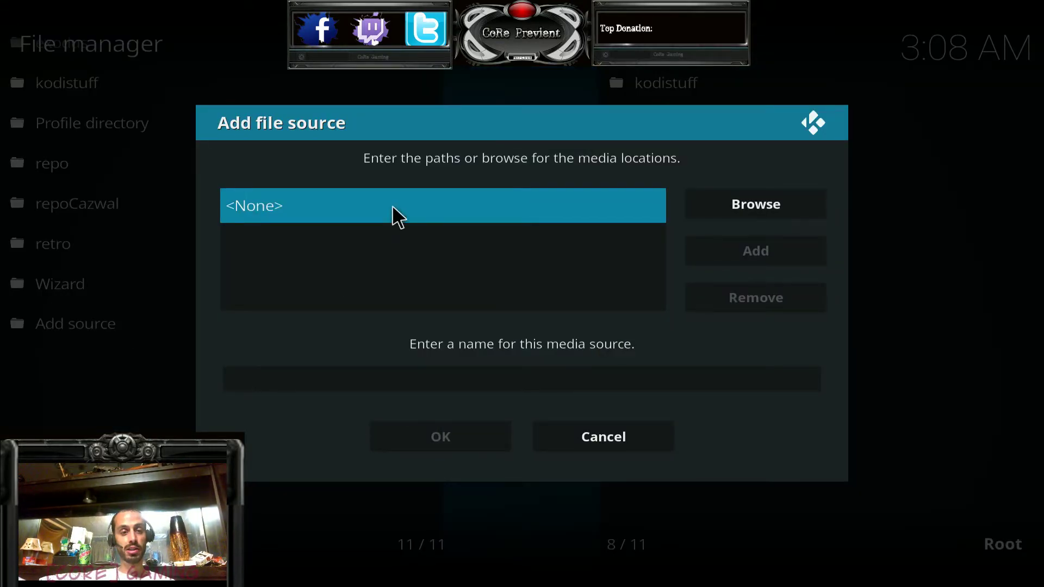
click(281, 207)
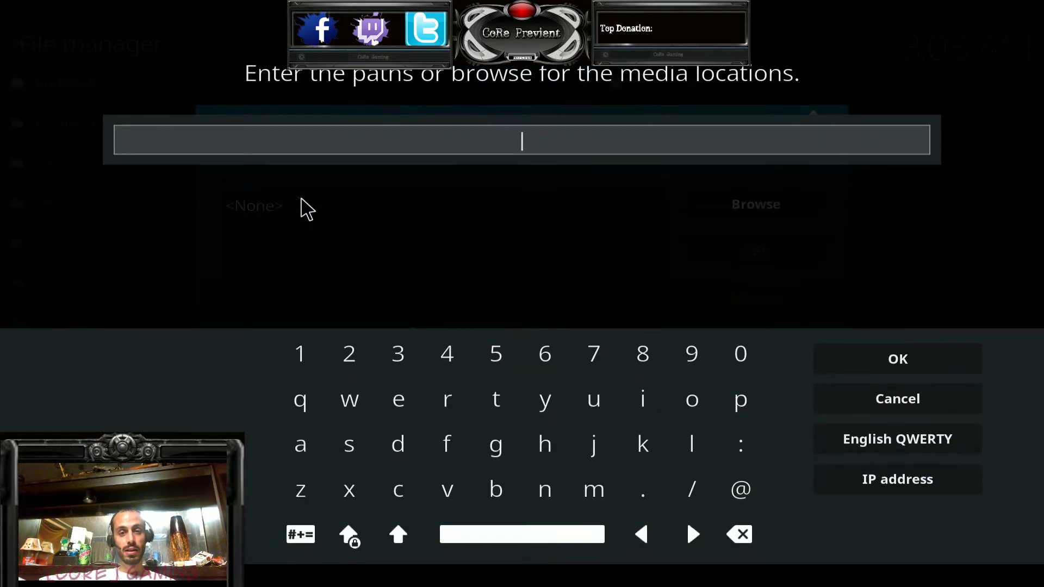
text(http://ares-r)
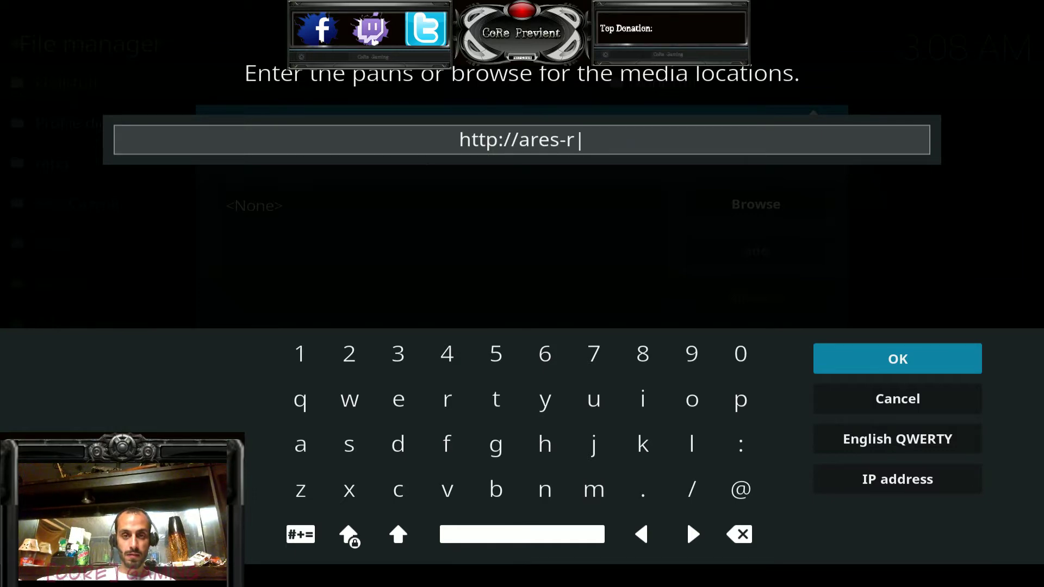
text(epo.)
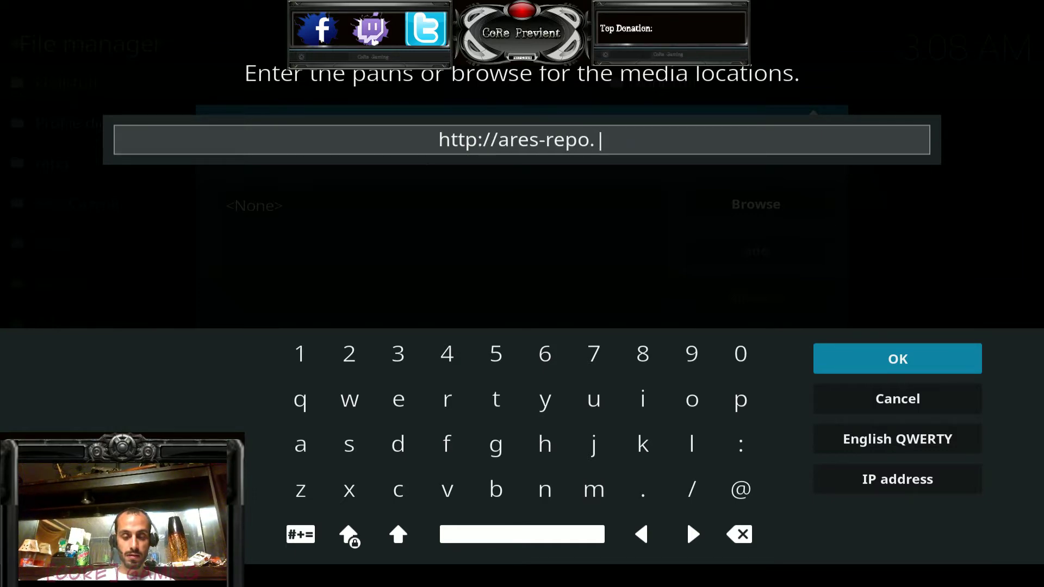
text(eu)
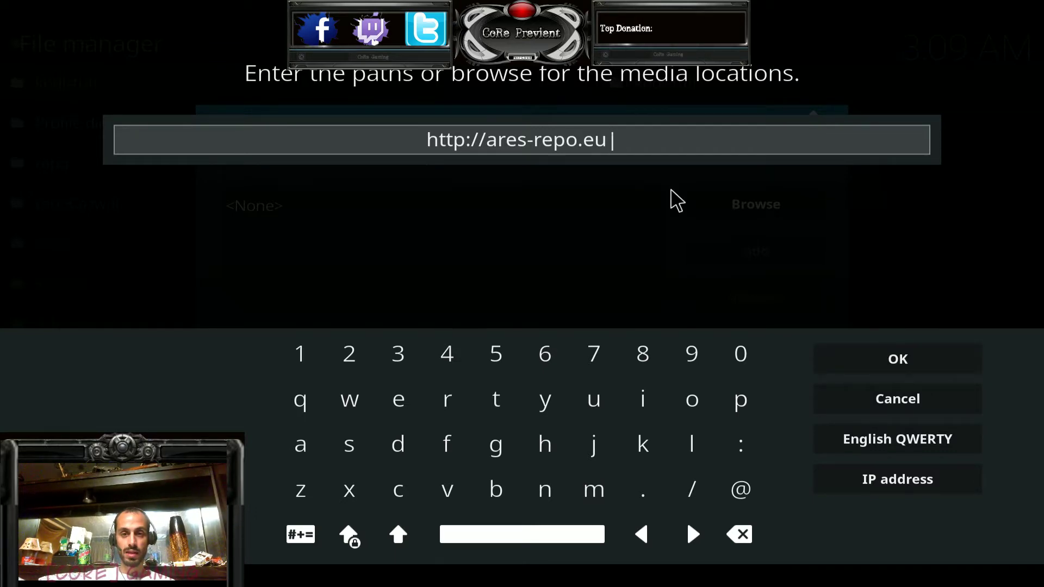
click(868, 360)
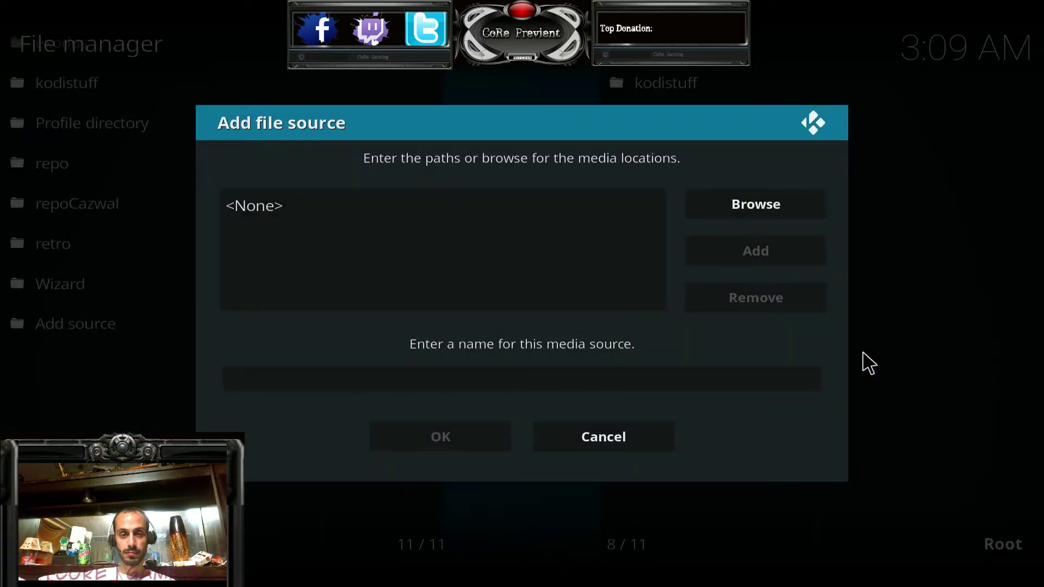
click(595, 380)
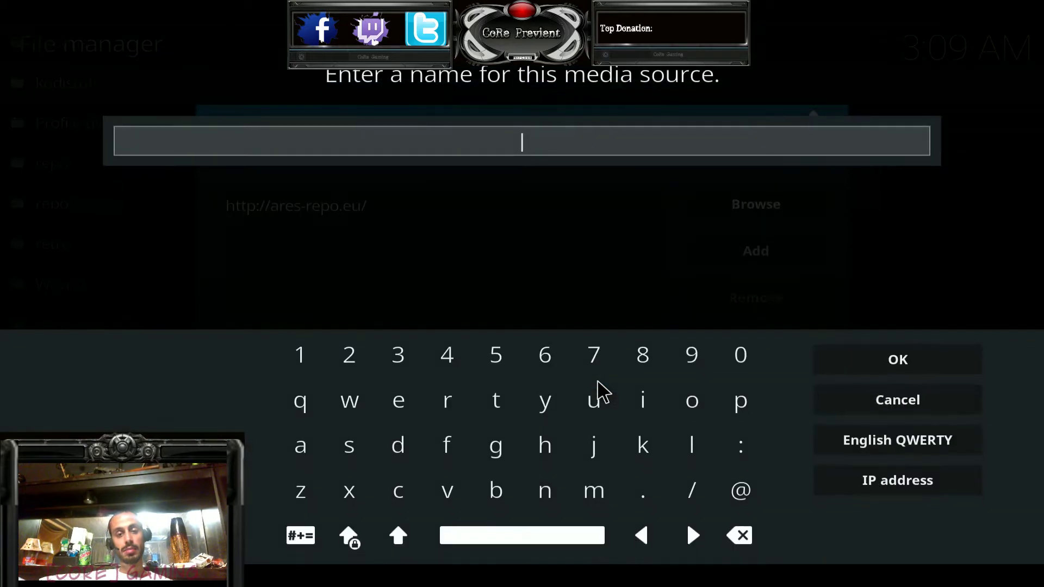
Step: Replace the source name 'Ares Wizard' with 'Ares2' and confirm it
text(Ares )
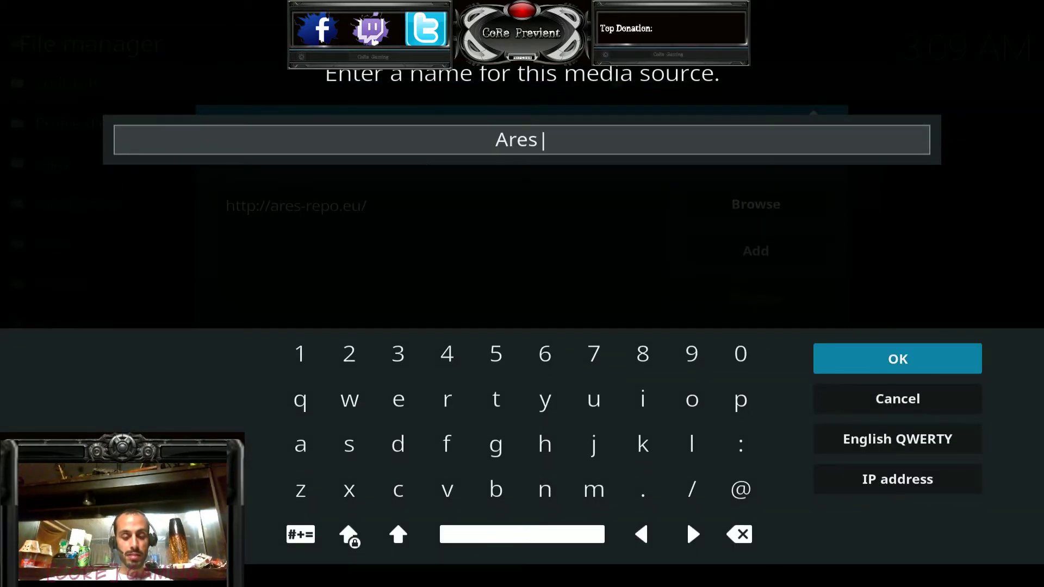
text(Wizard)
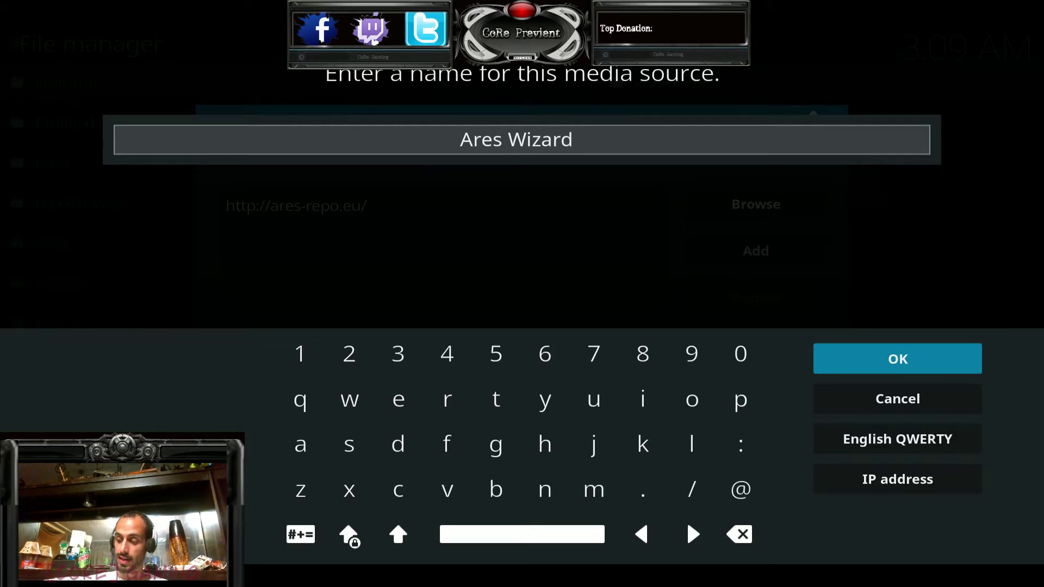
key(BackSpace)
key(BackSpace)
key(BackSpace)
key(BackSpace)
key(BackSpace)
key(BackSpace)
key(BackSpace)
key(BackSpace)
key(BackSpace)
key(BackSpace)
key(BackSpace)
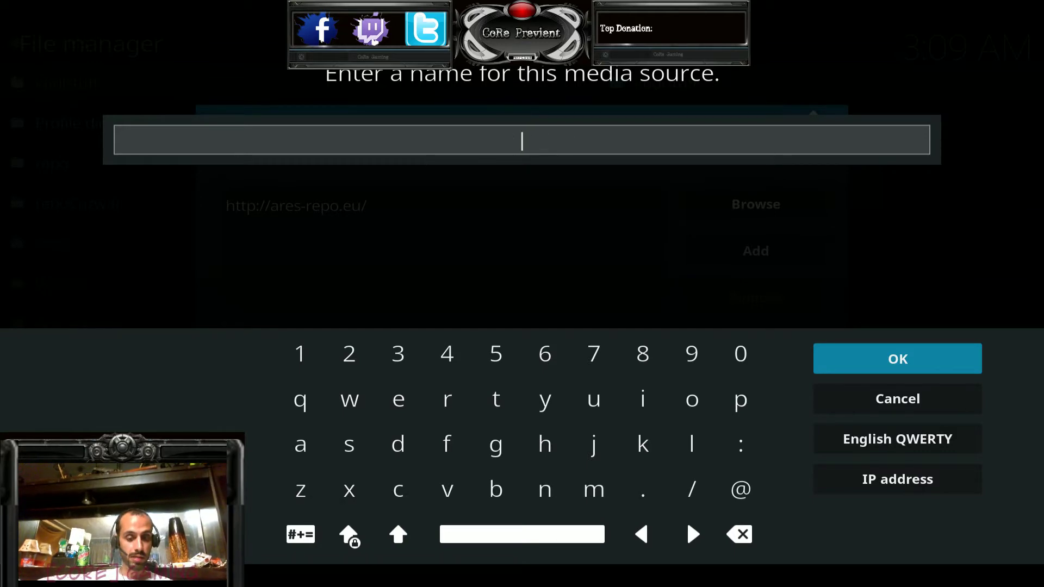
text(Ares2)
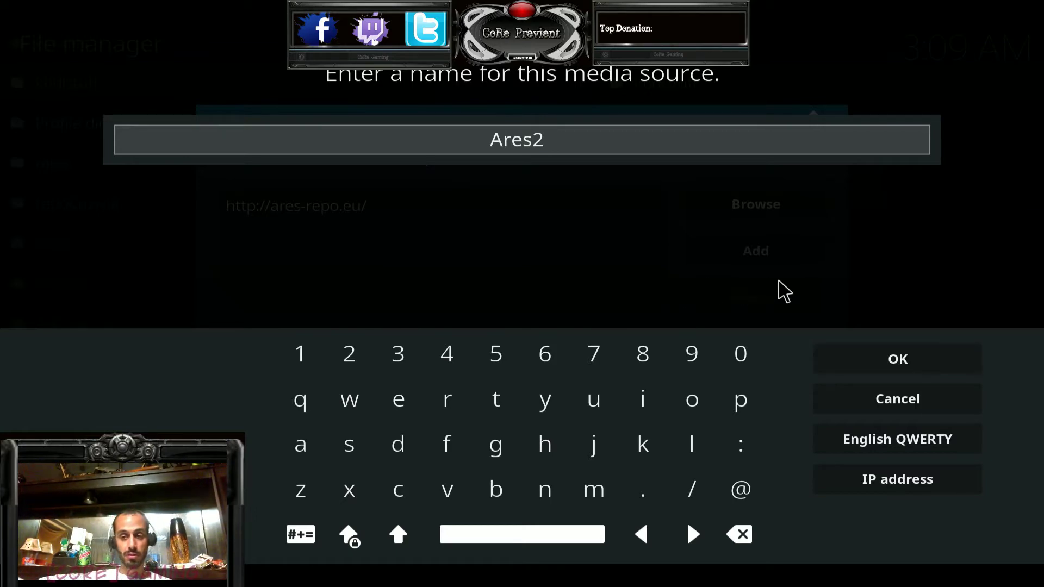
click(870, 348)
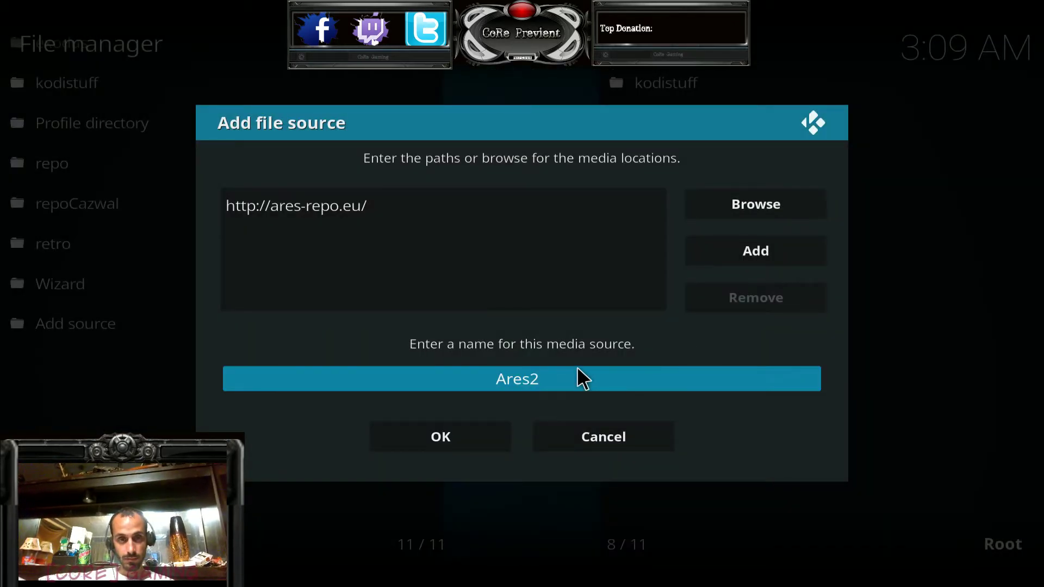
Step: Save the Ares2 file source and exit the File manager
click(442, 443)
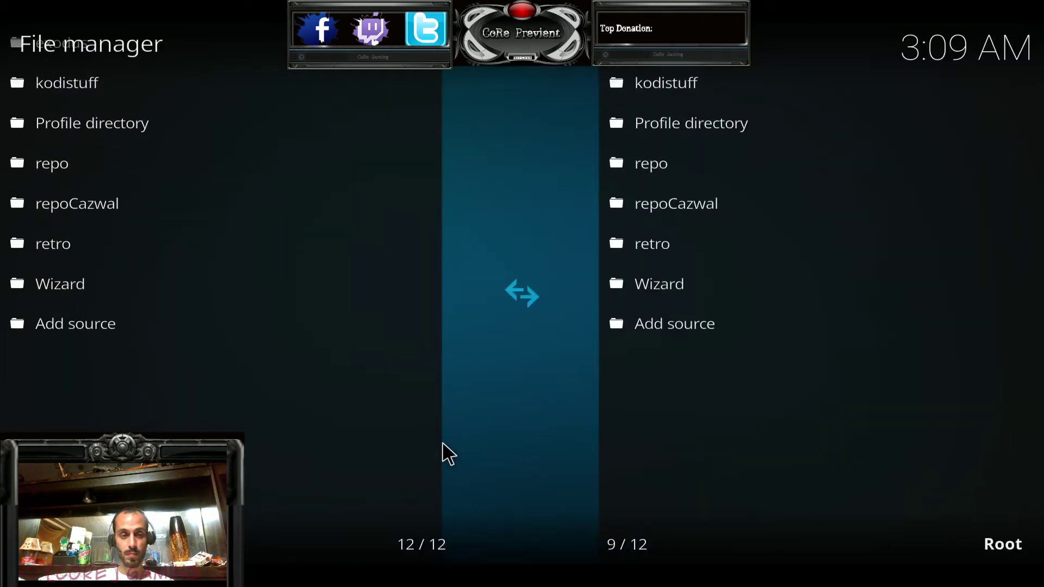
scroll(308, 386, up, 7)
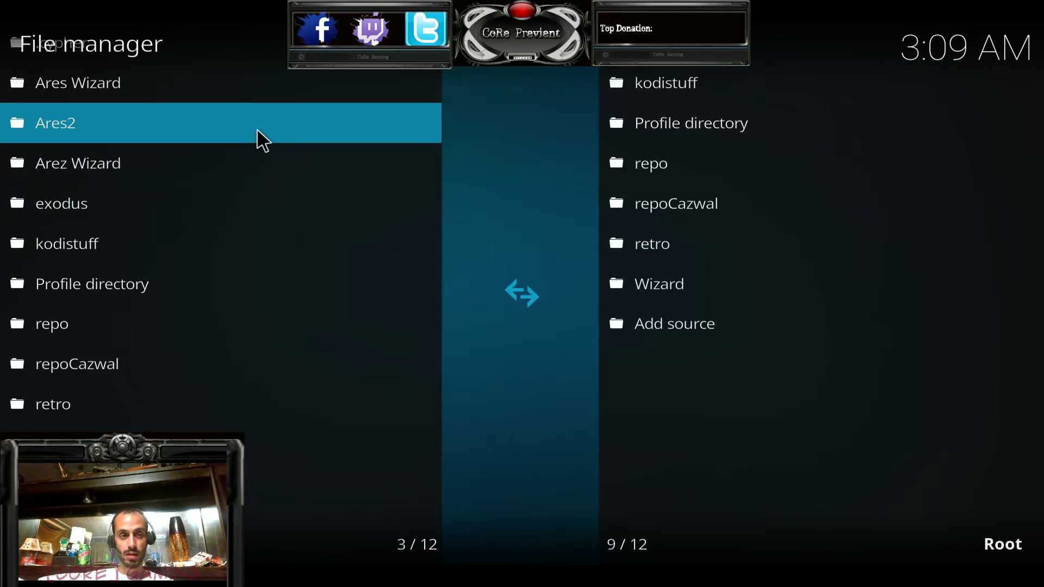
scroll(220, 333, up, 6)
scroll(220, 275, down, 4)
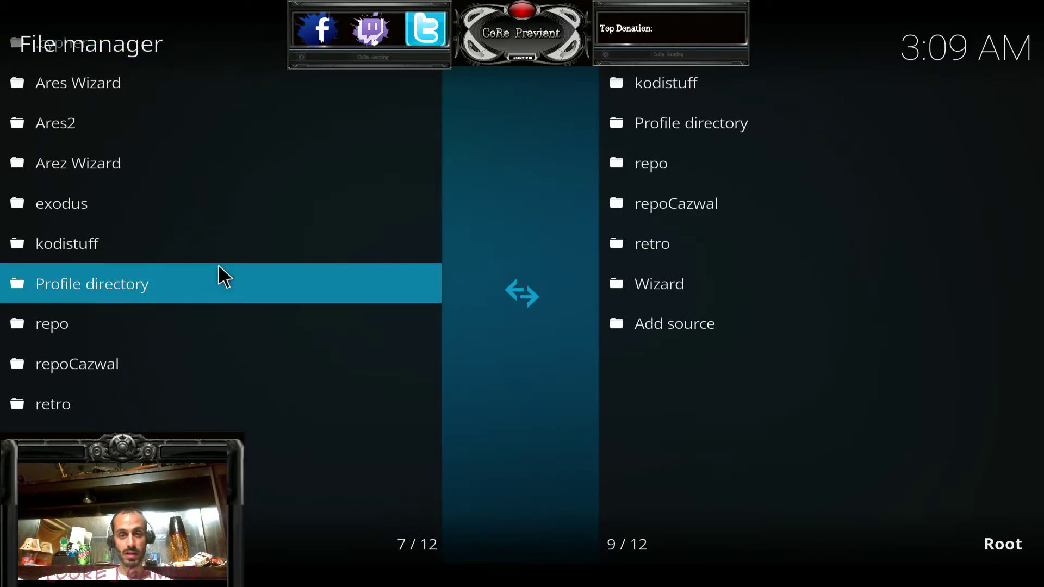
key(Escape)
key(Escape)
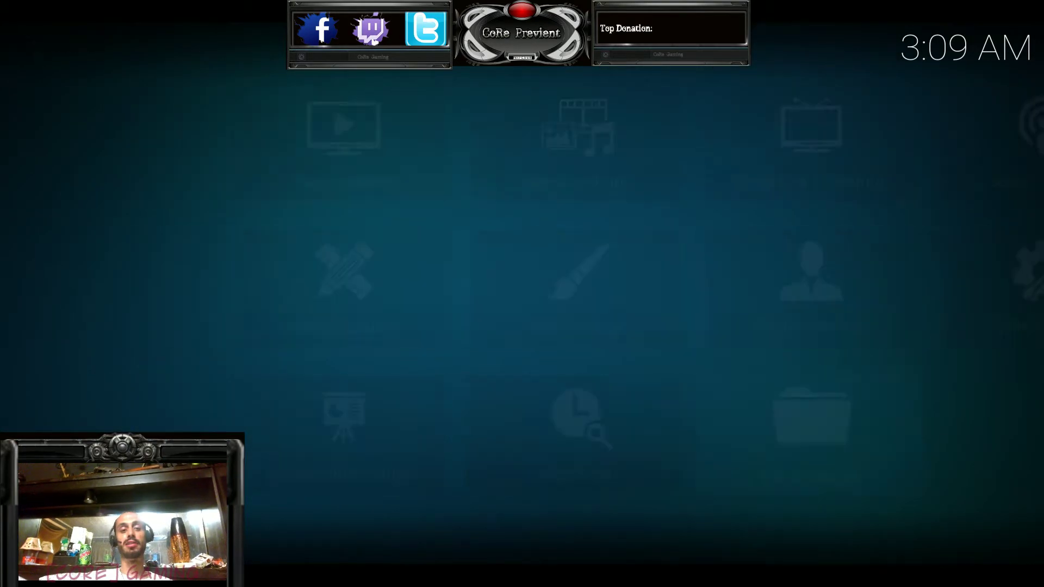
Step: Go to the Add-ons section from home and open the add-on browser
scroll(228, 242, down, 1)
scroll(229, 240, up, 3)
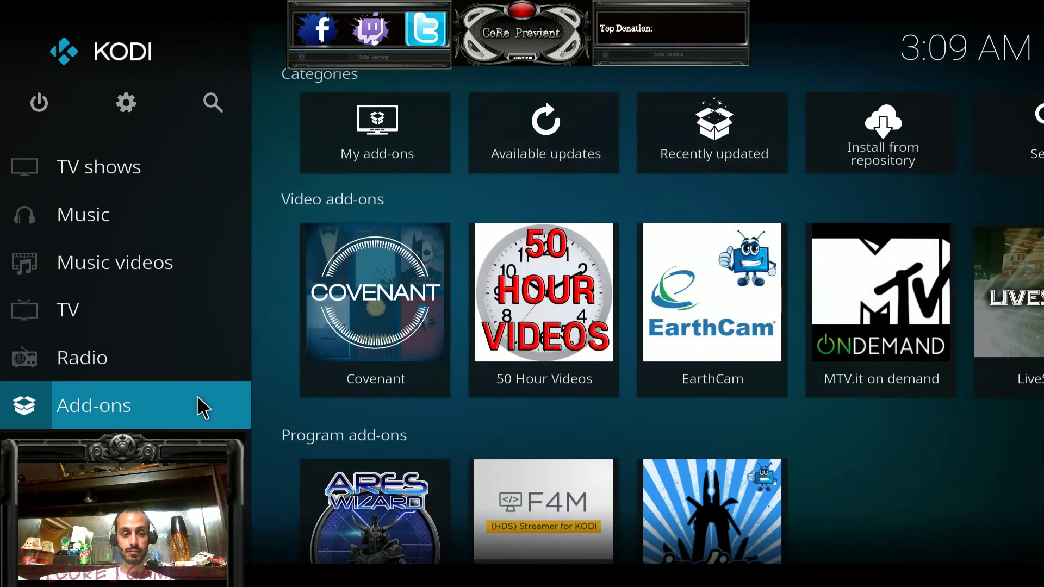
click(197, 396)
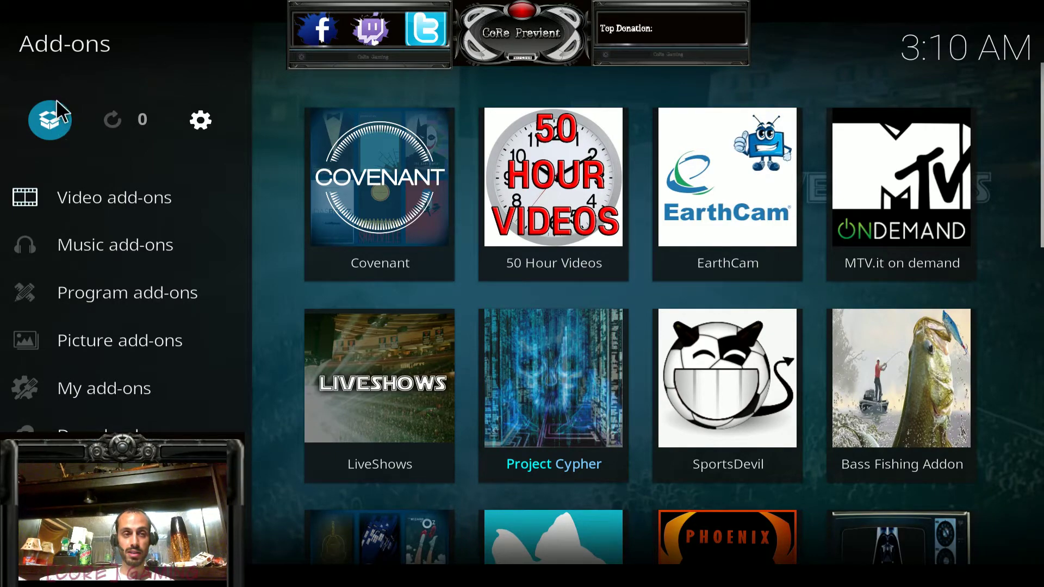
click(47, 129)
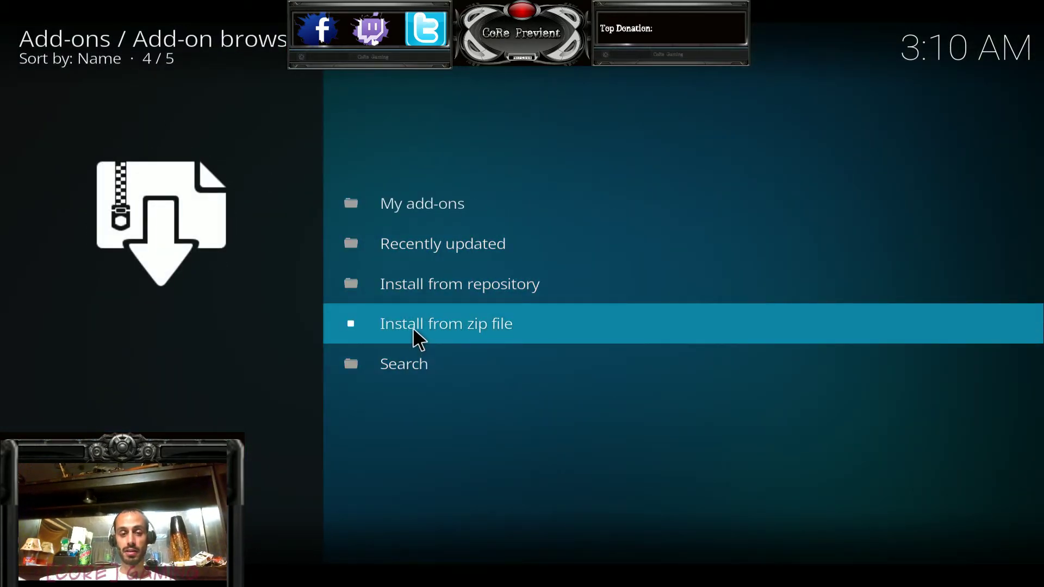
Step: Install repository.aresproject-0.1.0.zip from the Ares2 source using Install from zip file
click(413, 327)
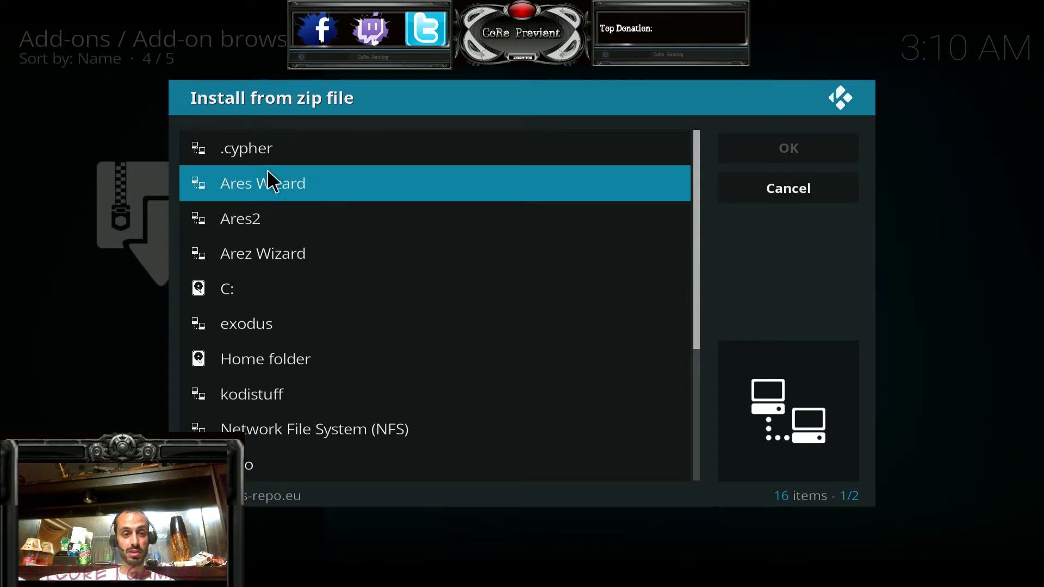
click(228, 218)
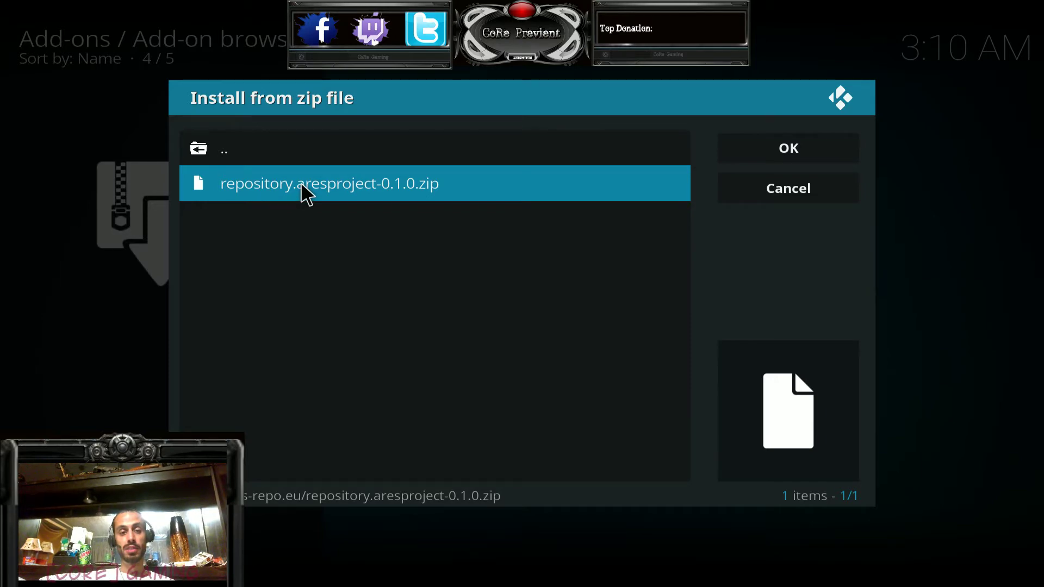
click(343, 193)
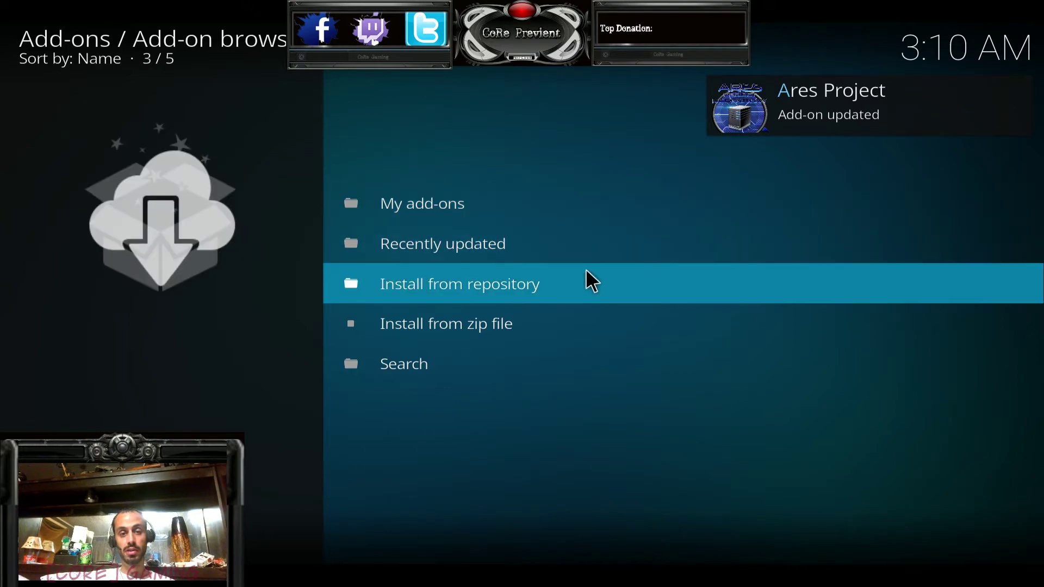
Step: Install Covenant 1.1.19 from Colossus Repository's video add-ons, view its details, then back out
click(527, 284)
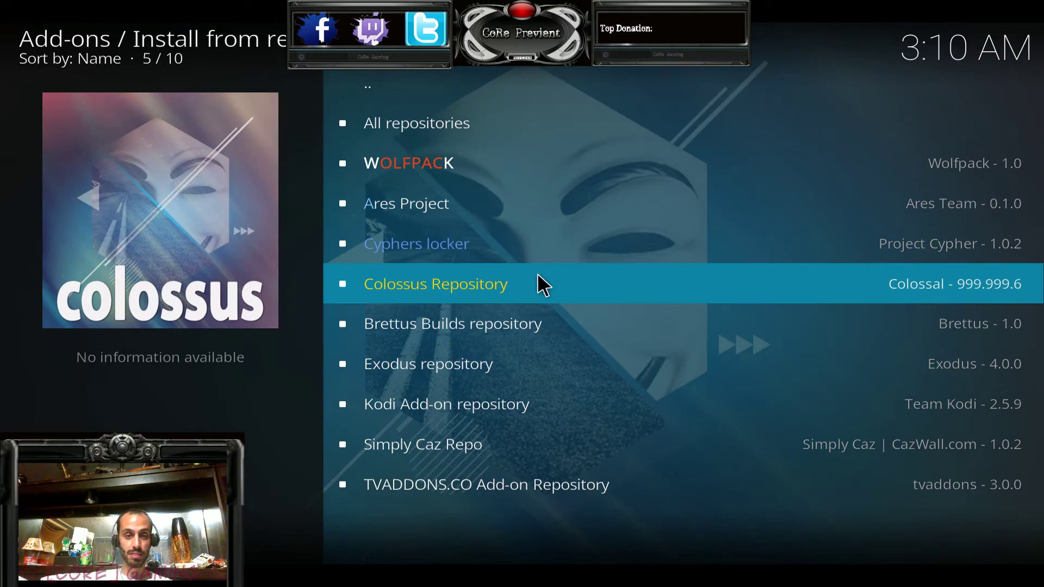
click(537, 274)
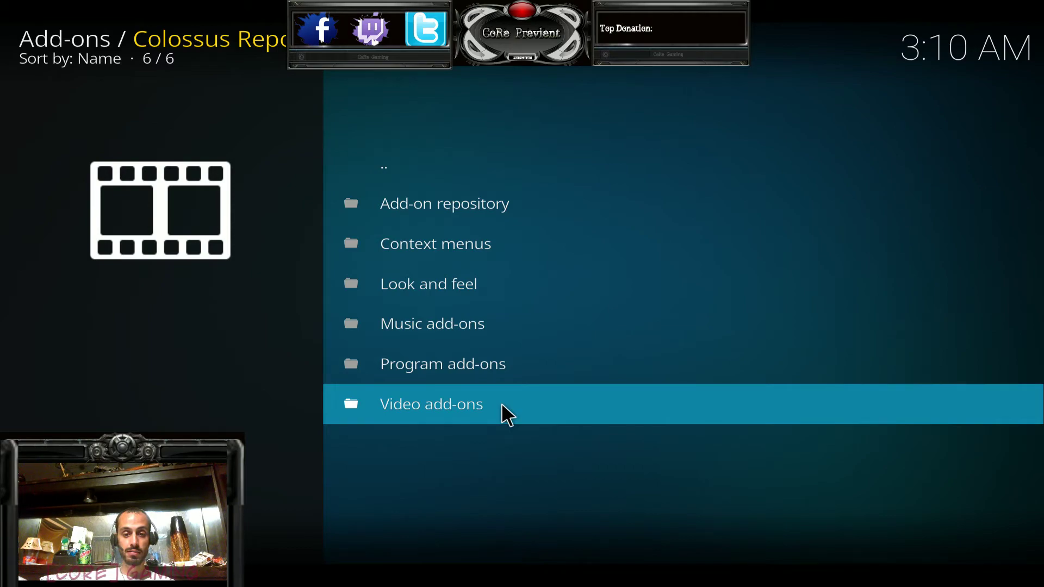
click(502, 404)
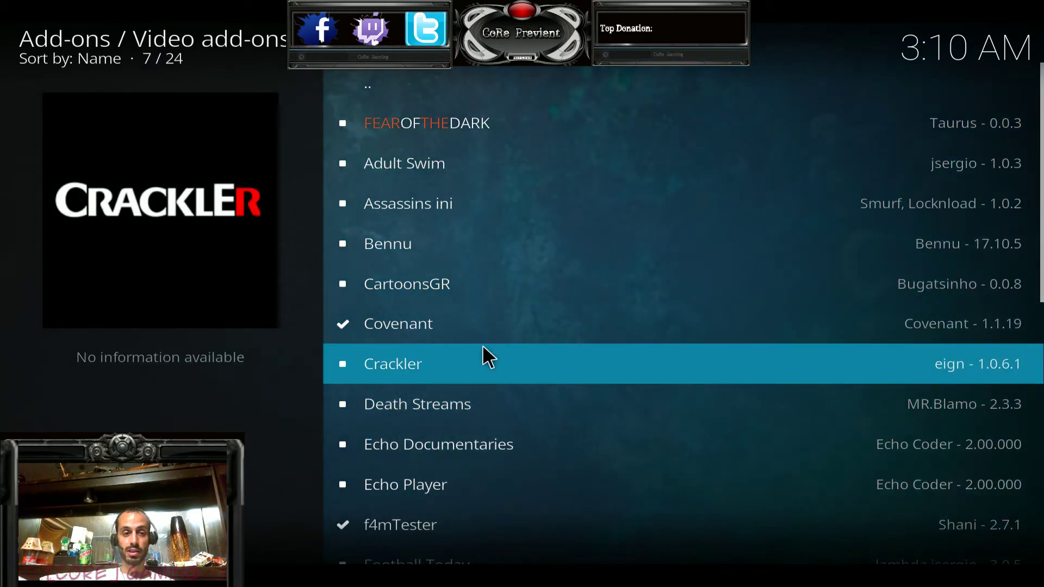
click(477, 329)
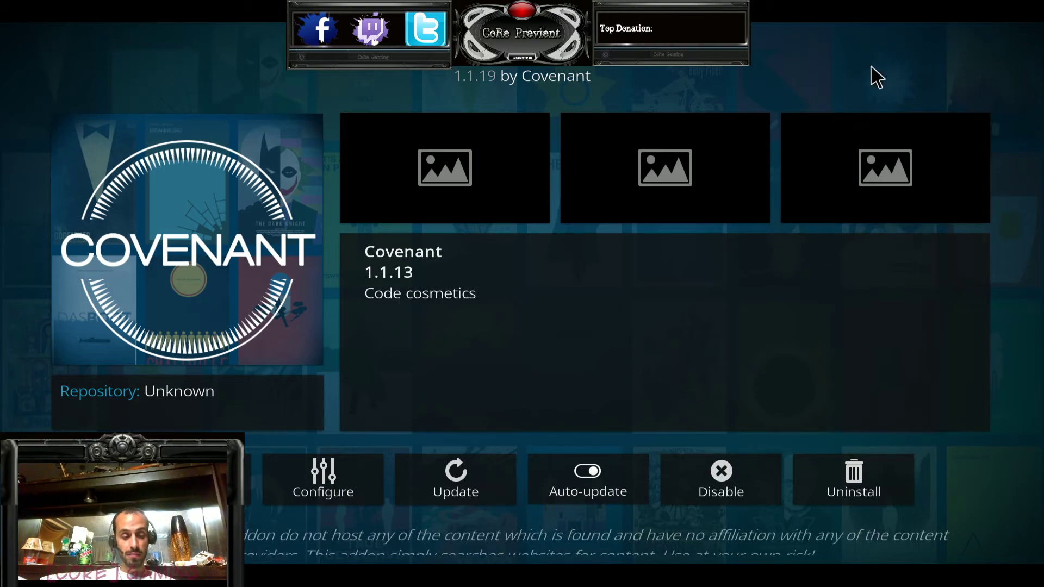
key(Escape)
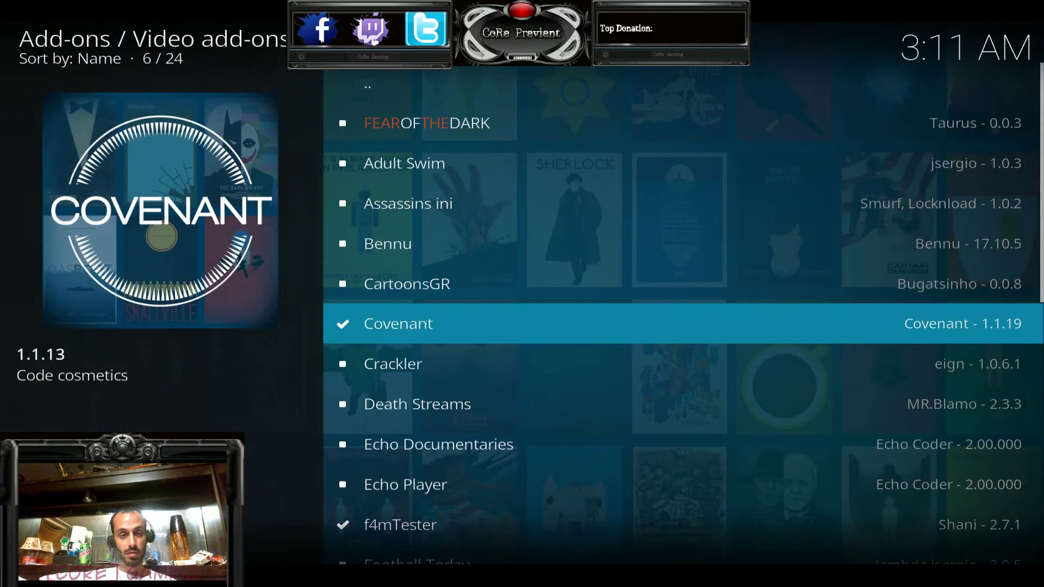
key(Escape)
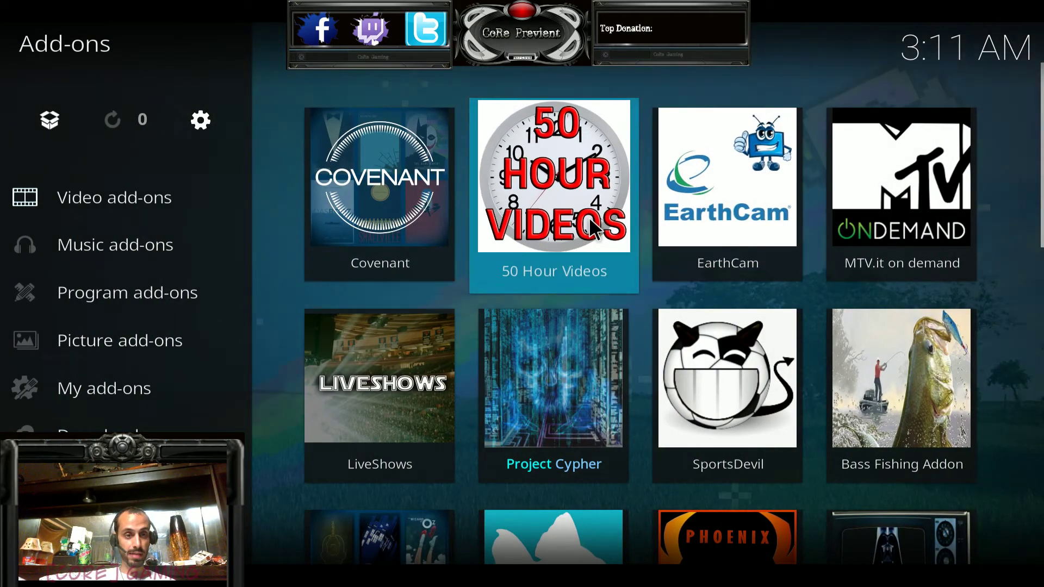
key(Escape)
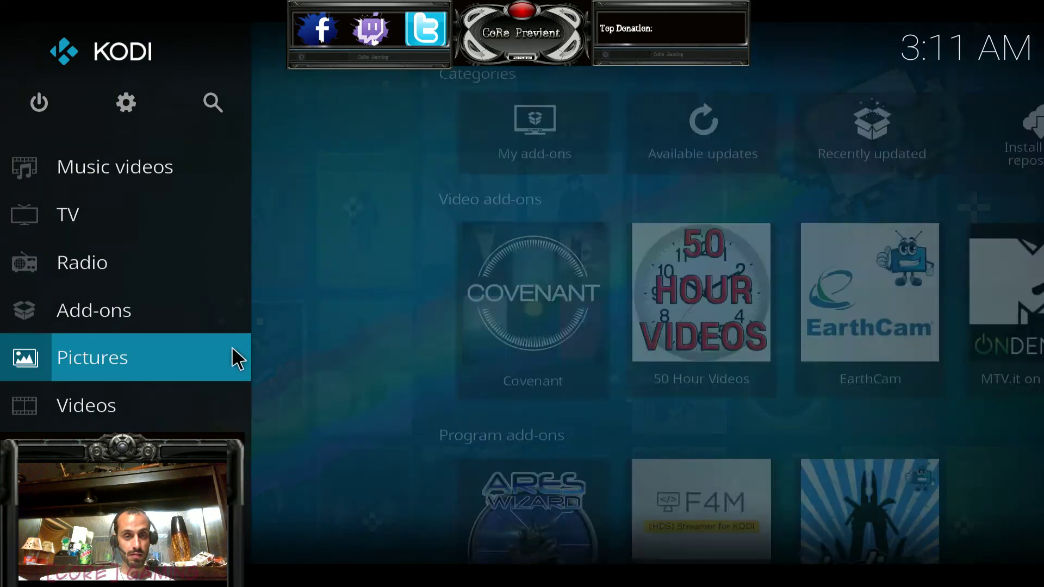
scroll(207, 229, up, 2)
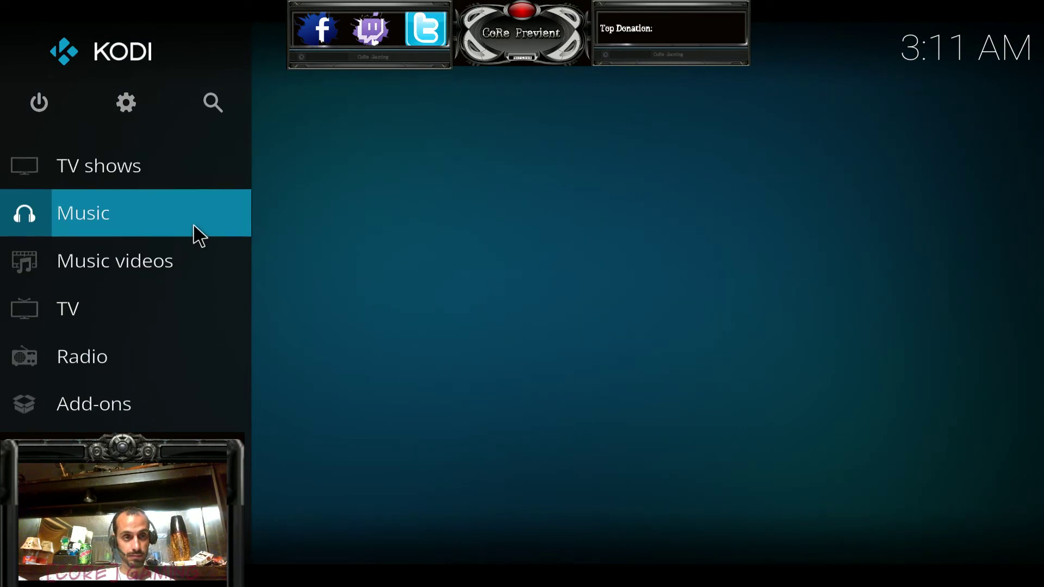
scroll(219, 179, down, 2)
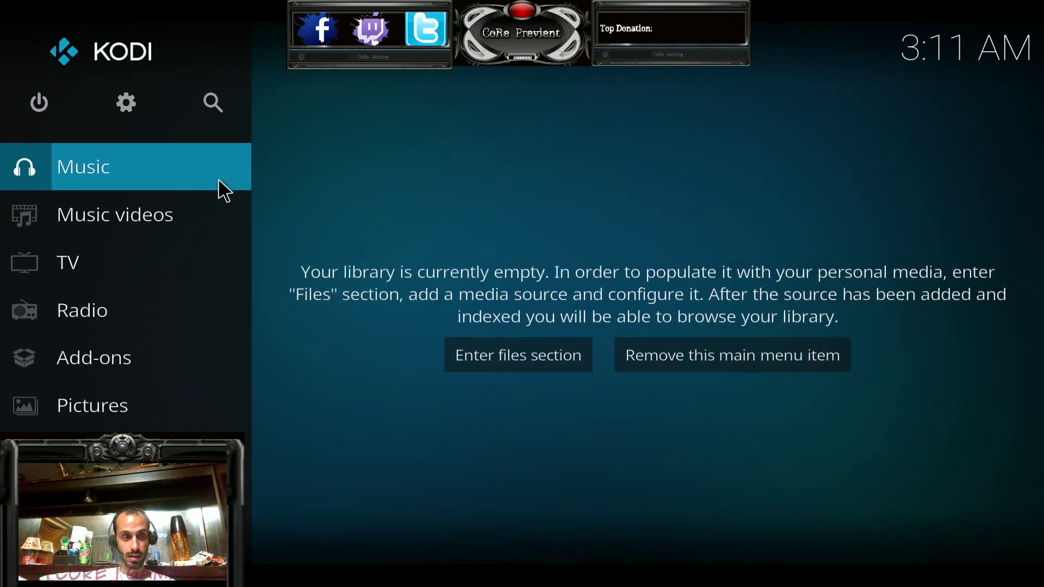
mouse_move(173, 309)
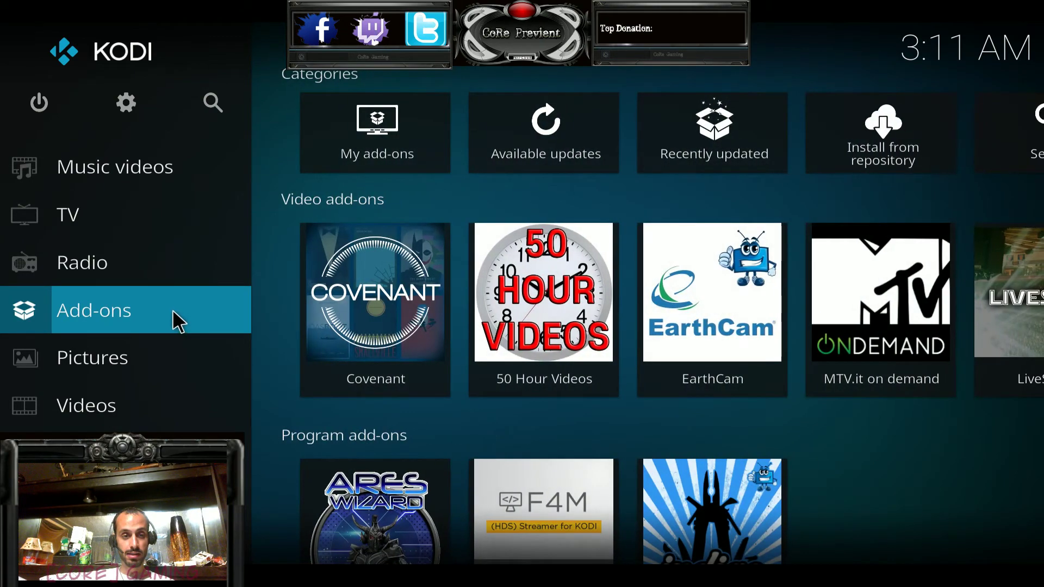
click(173, 308)
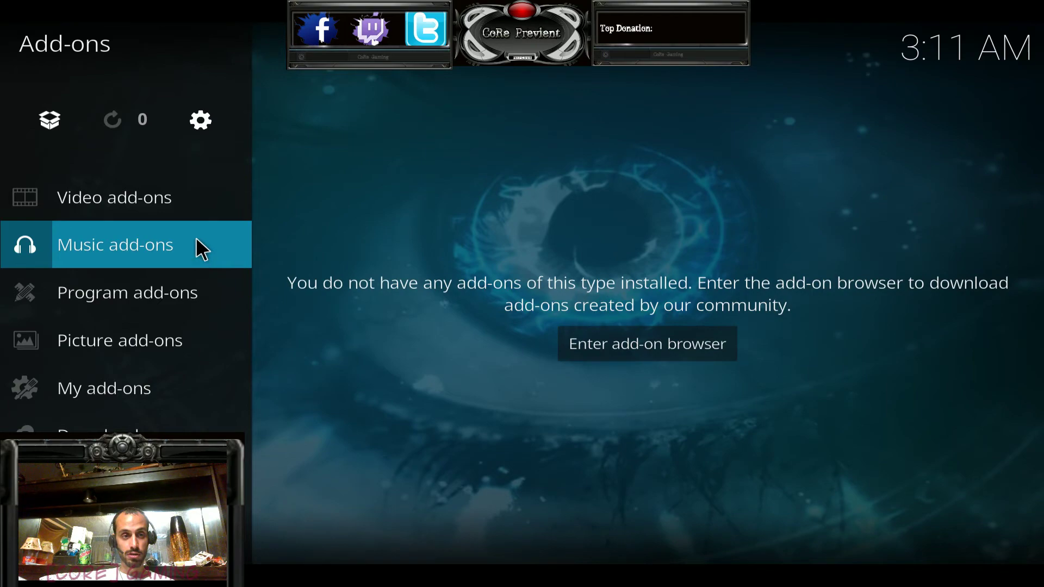
mouse_move(199, 210)
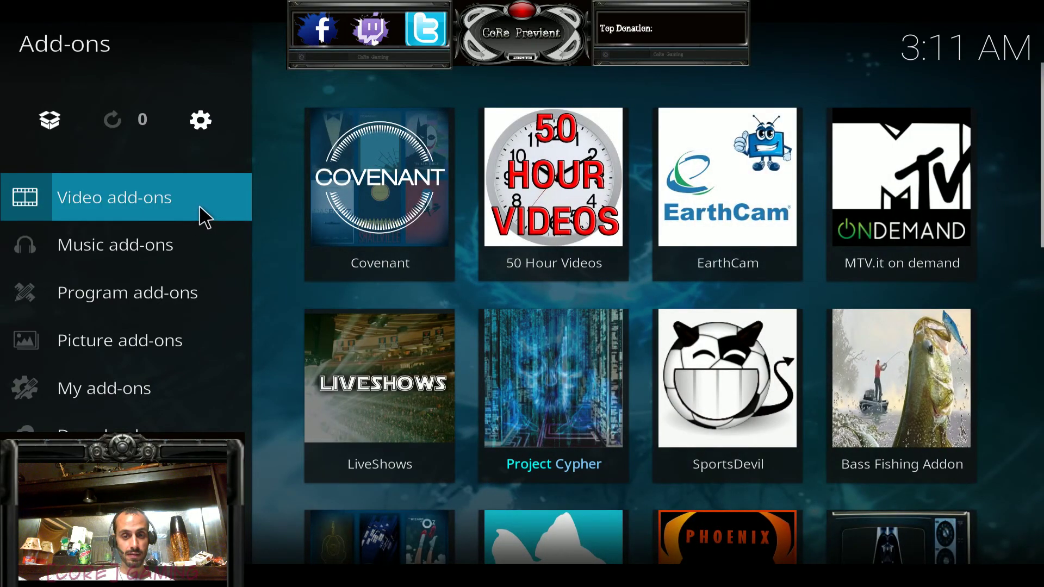
click(199, 205)
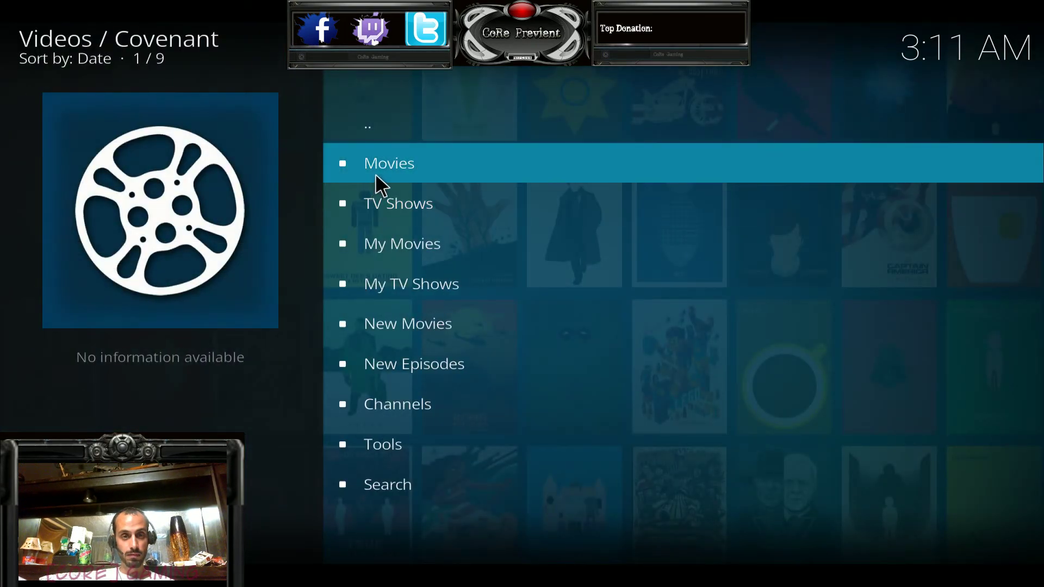
Step: Go back to the video add-ons list and launch Covenant to display its Movies, TV Shows, Tools and Search menu
click(400, 124)
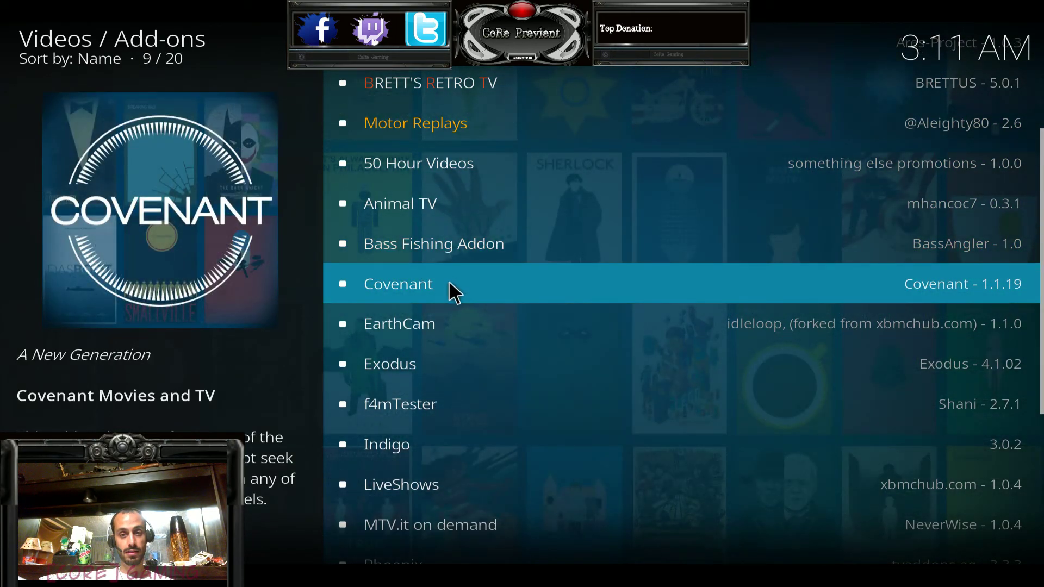
click(449, 283)
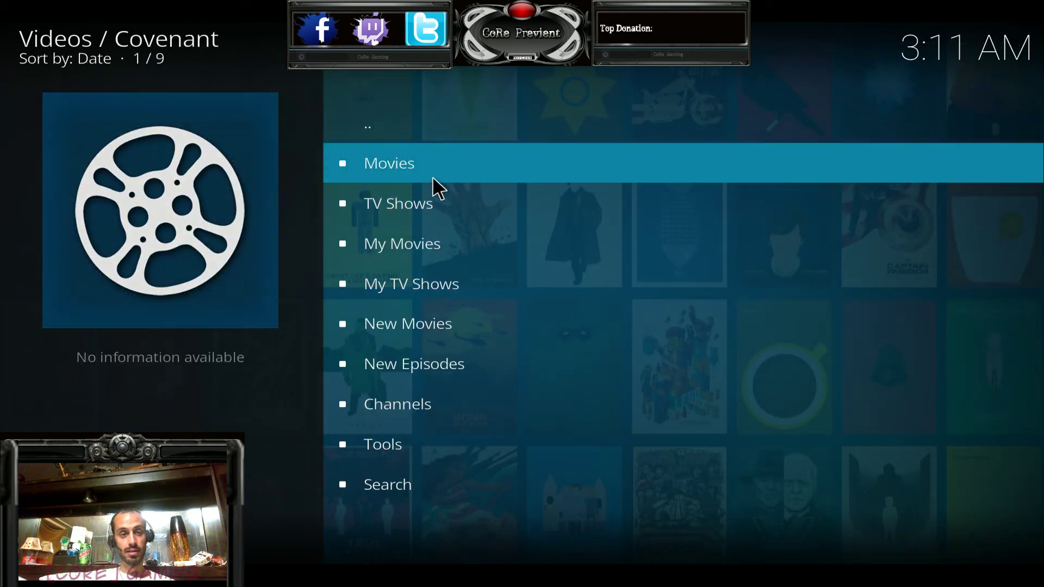